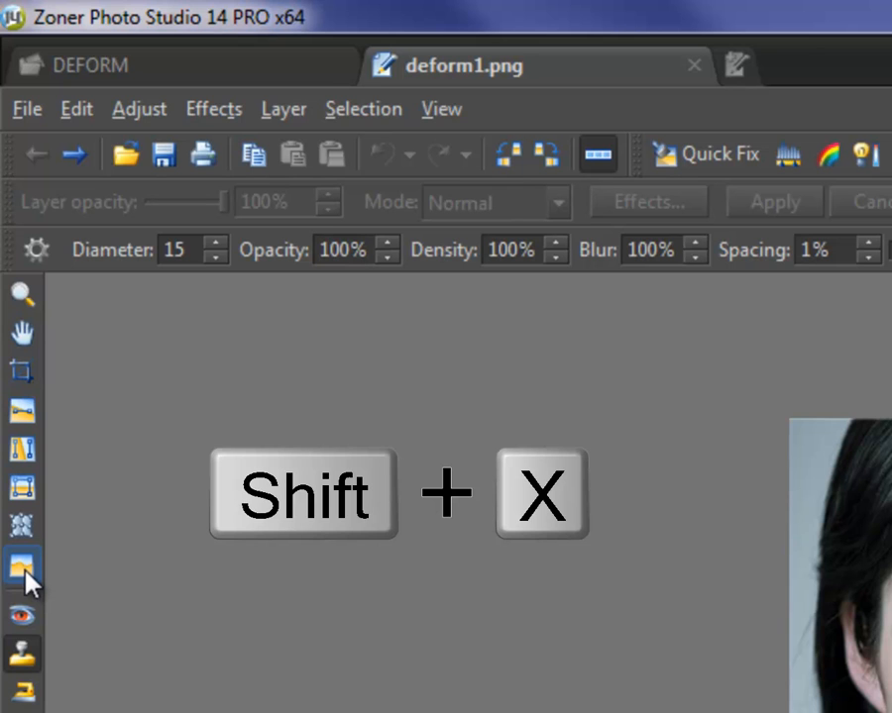
# Activate the deform brush with 50% strength, a diameter of 50 and the Move effect.
pyautogui.click(24, 569)
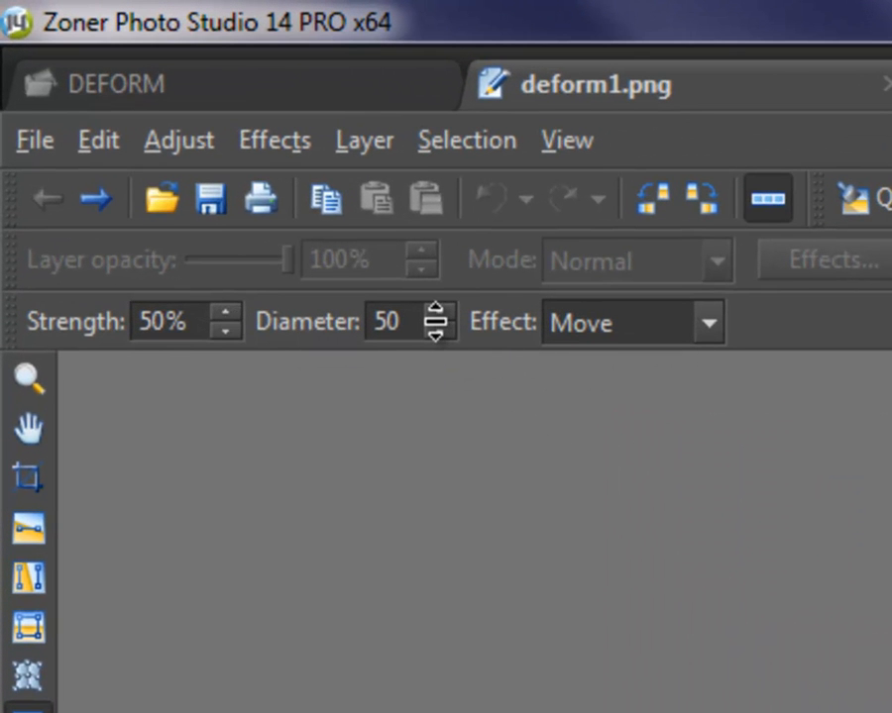
pyautogui.moveTo(436, 322); pyautogui.dragTo(434, 394)
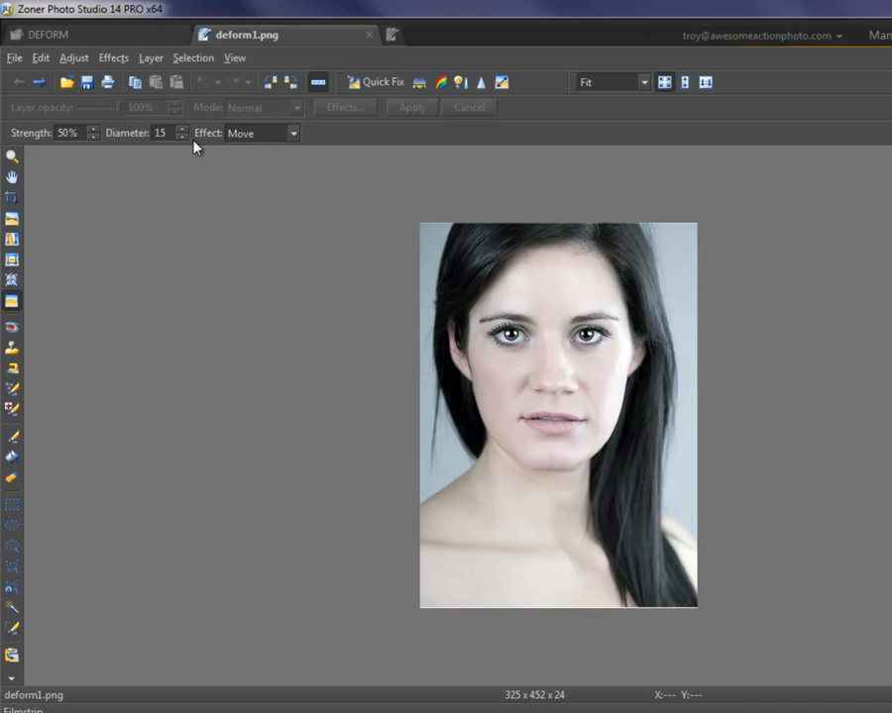
pyautogui.moveTo(181, 131); pyautogui.dragTo(183, 102)
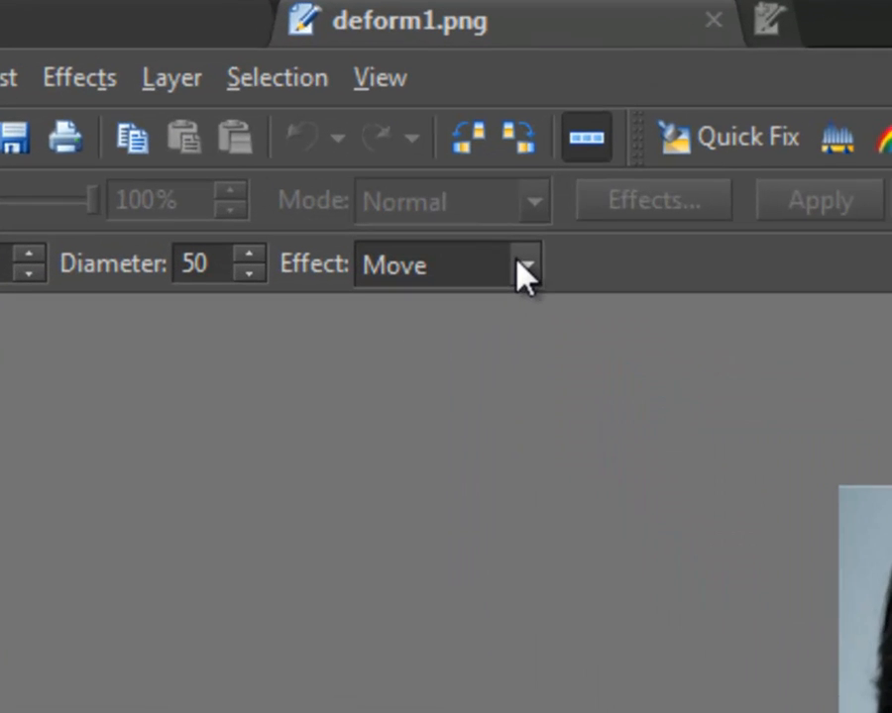
pyautogui.click(338, 158)
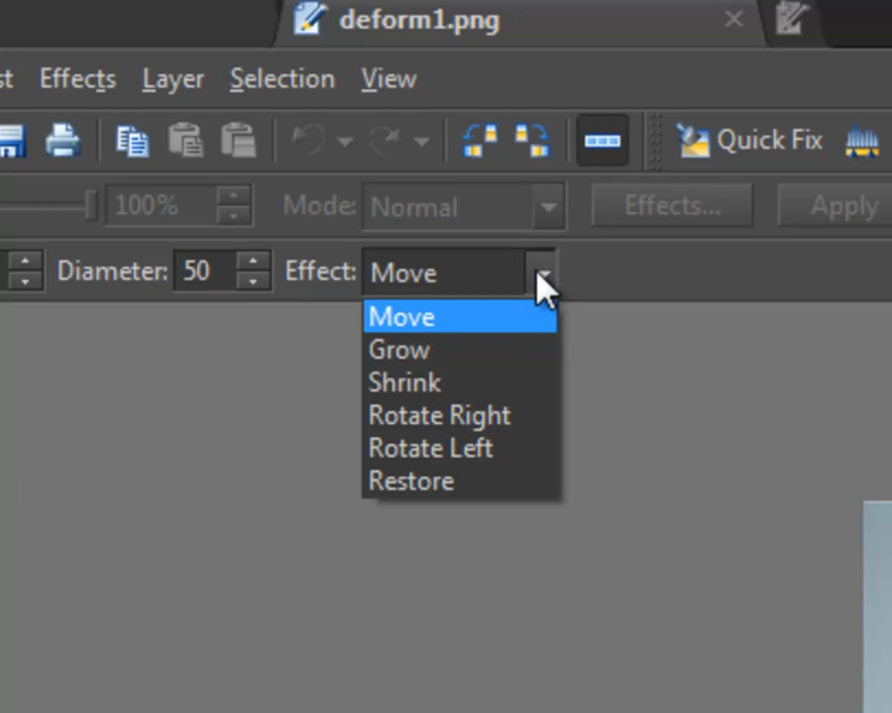
pyautogui.click(538, 276)
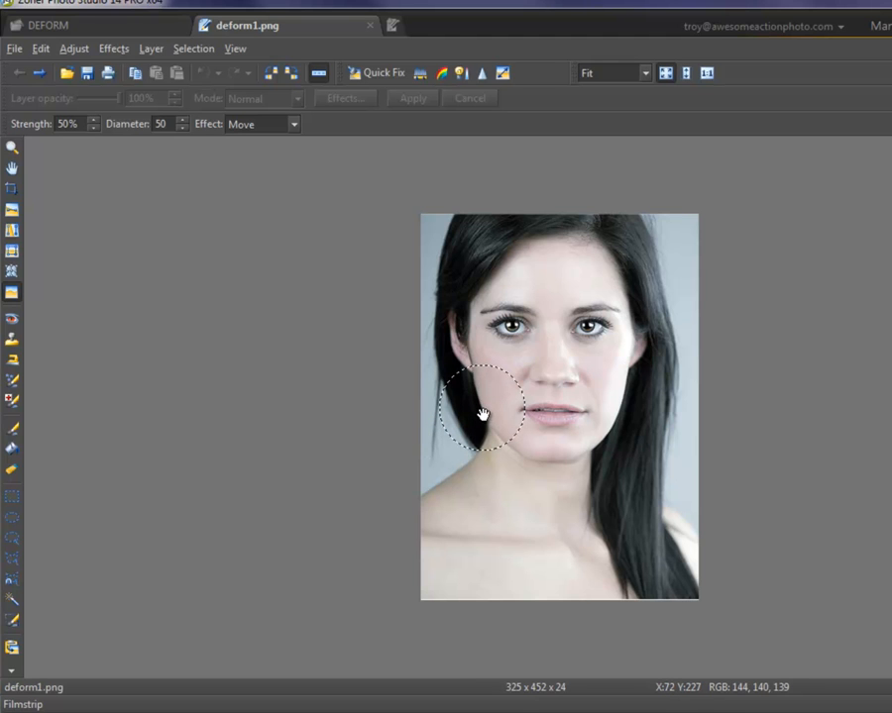
# Slim the face by nudging both jaw edges at diameter 50, and refine the cheek edge below the right-hand ear at diameter 25.
pyautogui.moveTo(489, 415); pyautogui.dragTo(488, 422)
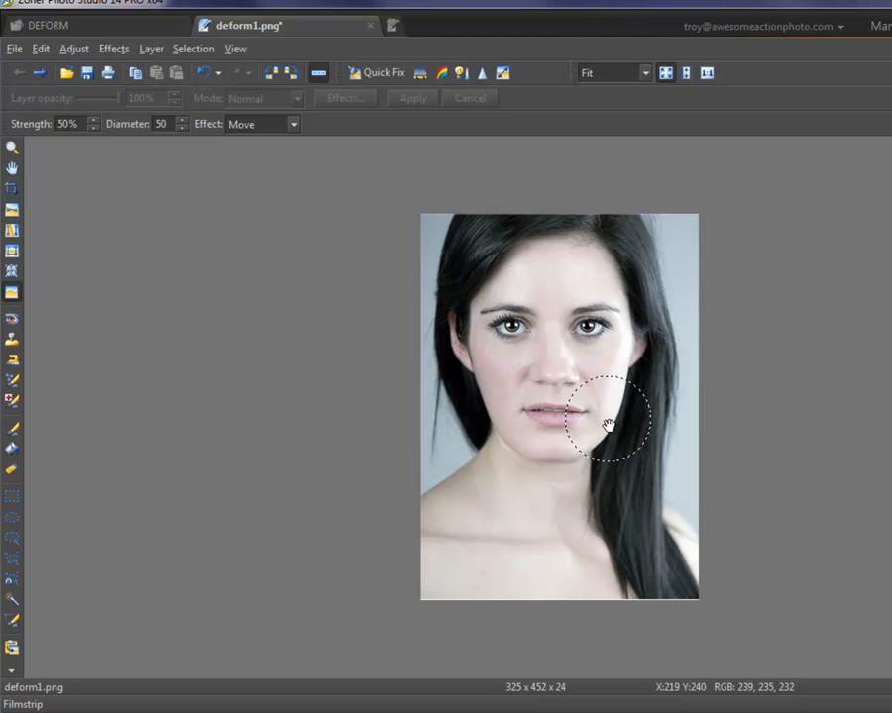
pyautogui.moveTo(608, 420); pyautogui.dragTo(600, 428)
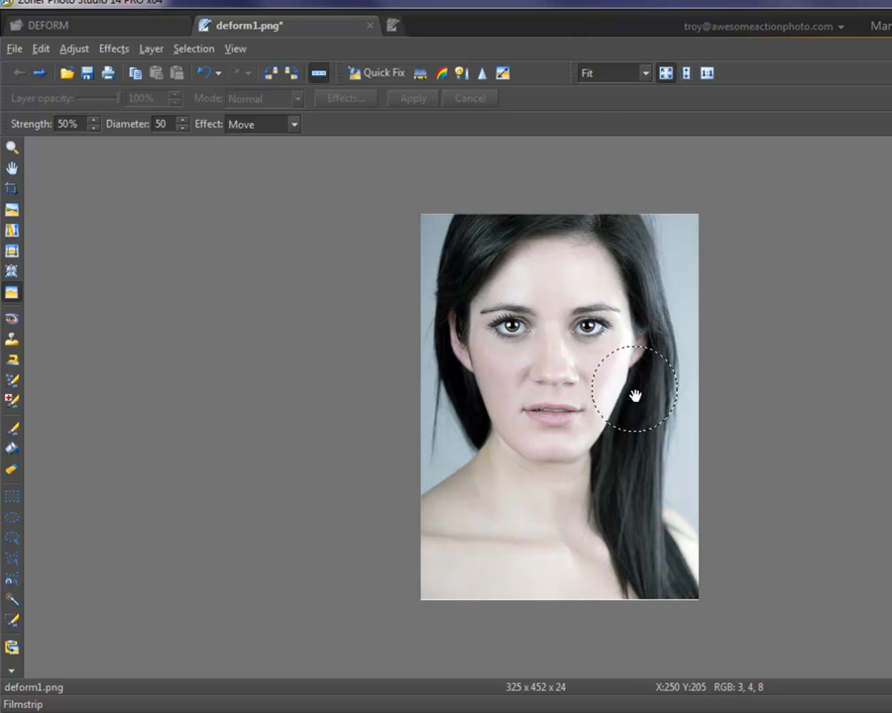
pyautogui.press('[')
pyautogui.press('[')
pyautogui.press('[')
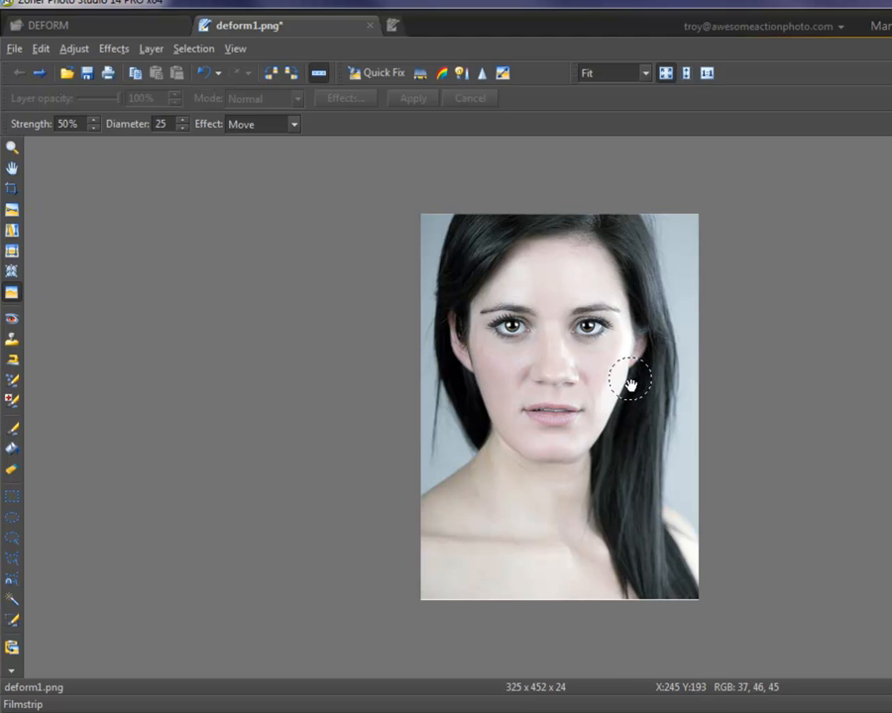
pyautogui.moveTo(630, 377); pyautogui.dragTo(626, 374)
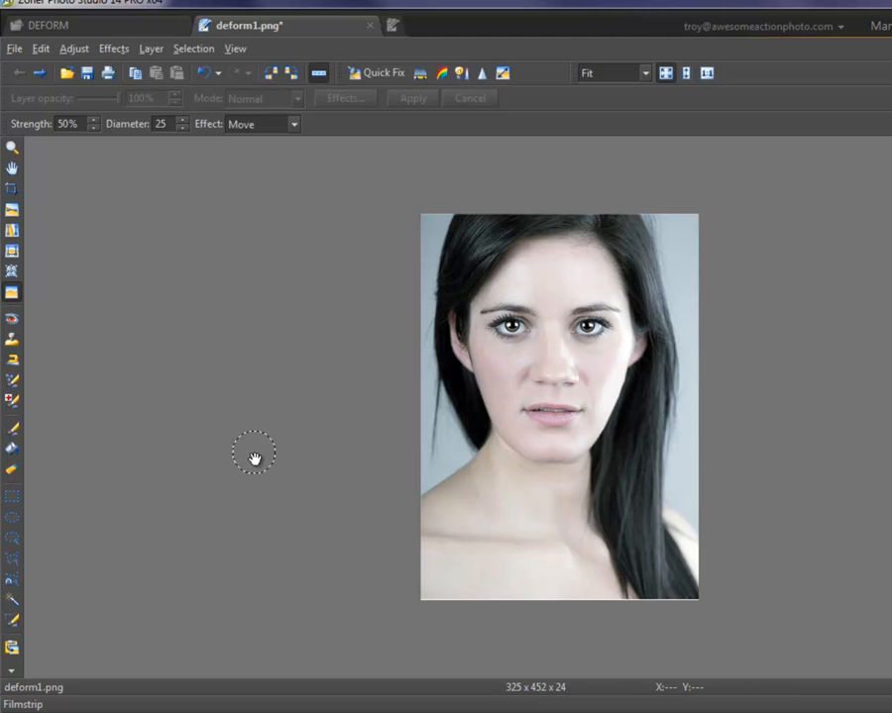
# Try different deform brush sizes by enlarging the diameter to 80 and reducing it to 35.
pyautogui.press(']')
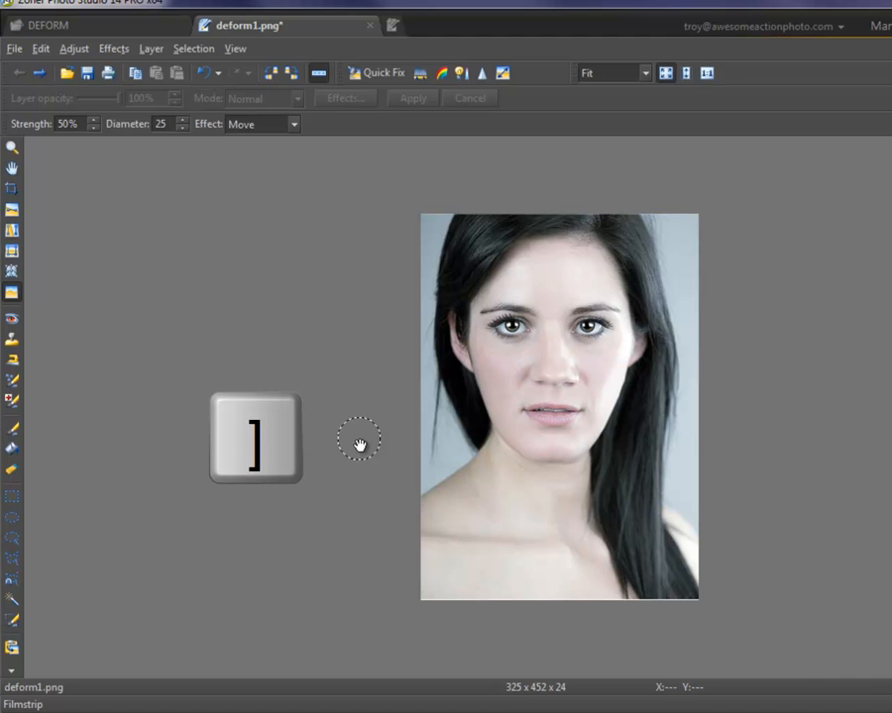
pyautogui.press(']')
pyautogui.press(']')
pyautogui.press(']')
pyautogui.press(']')
pyautogui.press(']')
pyautogui.press(']')
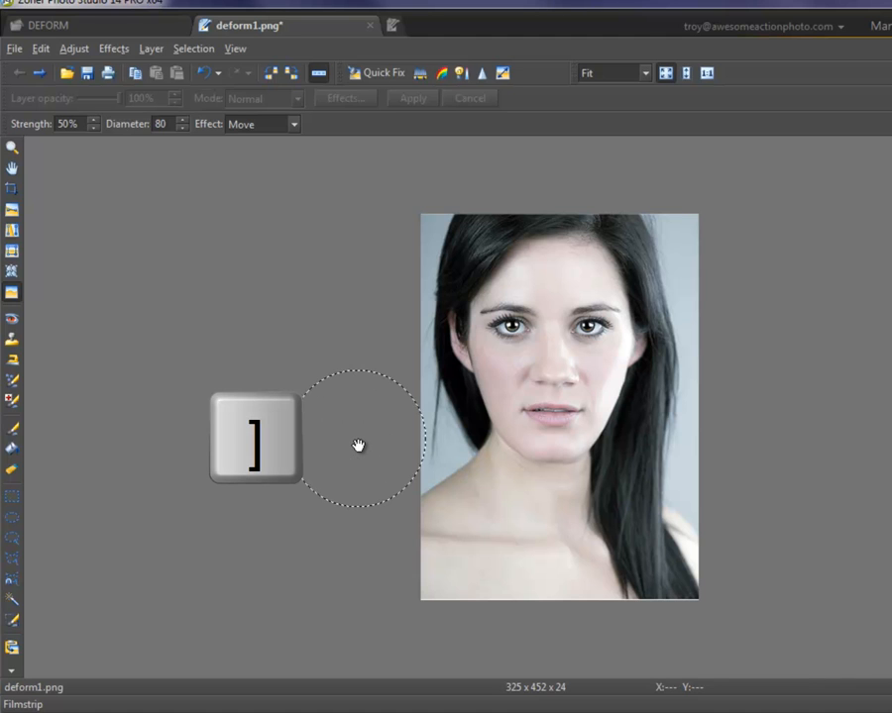
pyautogui.press('[')
pyautogui.press('[')
pyautogui.press('[')
pyautogui.press('[')
pyautogui.press('[')
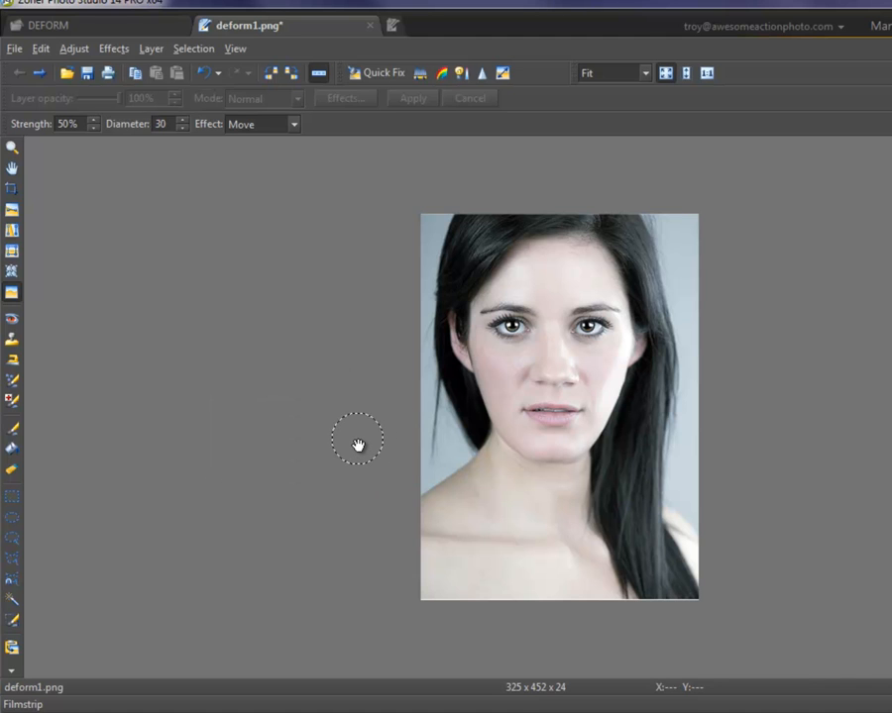
pyautogui.press(']')
pyautogui.press(']')
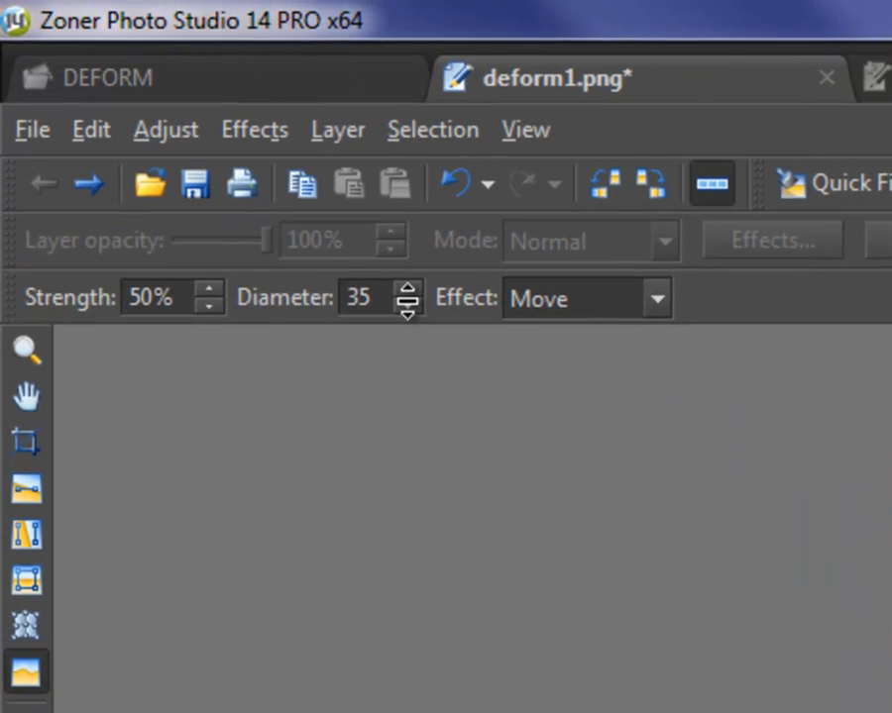
# Set the deform brush diameter to 10 for small facial details.
pyautogui.moveTo(182, 126); pyautogui.dragTo(181, 143)
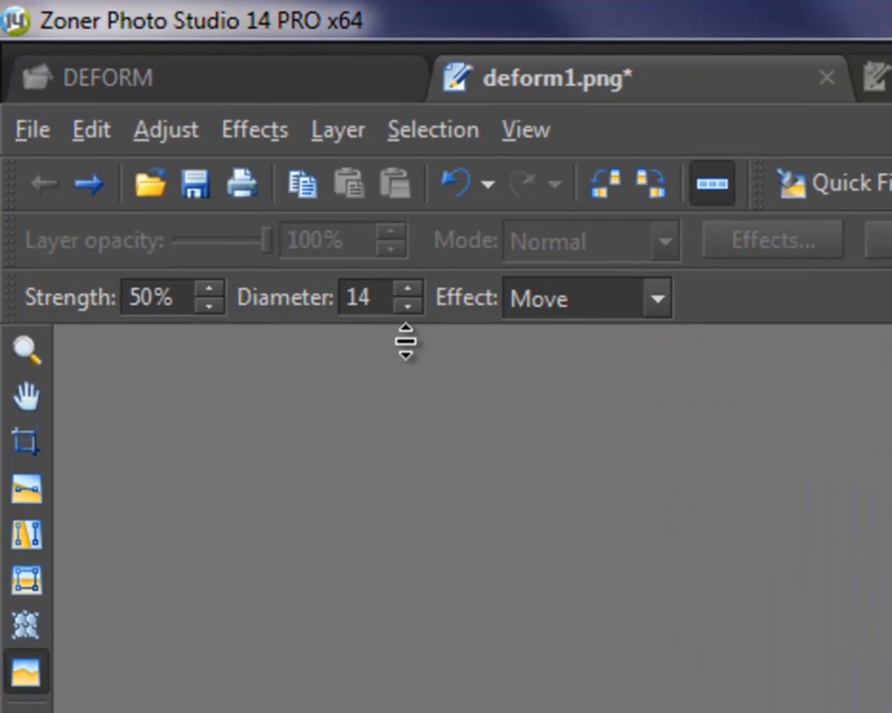
pyautogui.moveTo(407, 341); pyautogui.dragTo(406, 358)
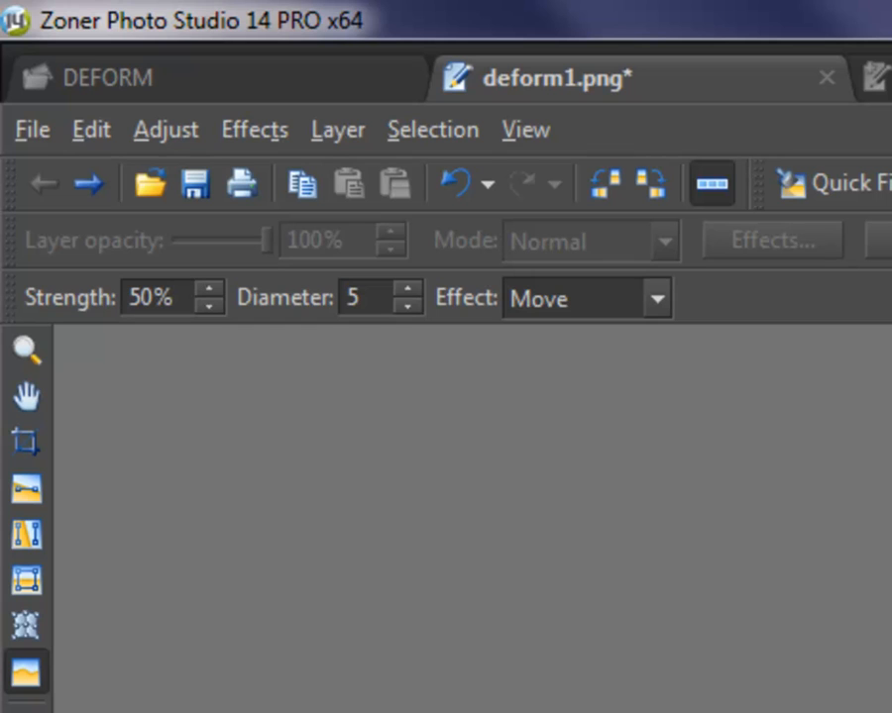
pyautogui.press(']')
pyautogui.press(']')
pyautogui.press(']')
pyautogui.press(']')
pyautogui.press(']')
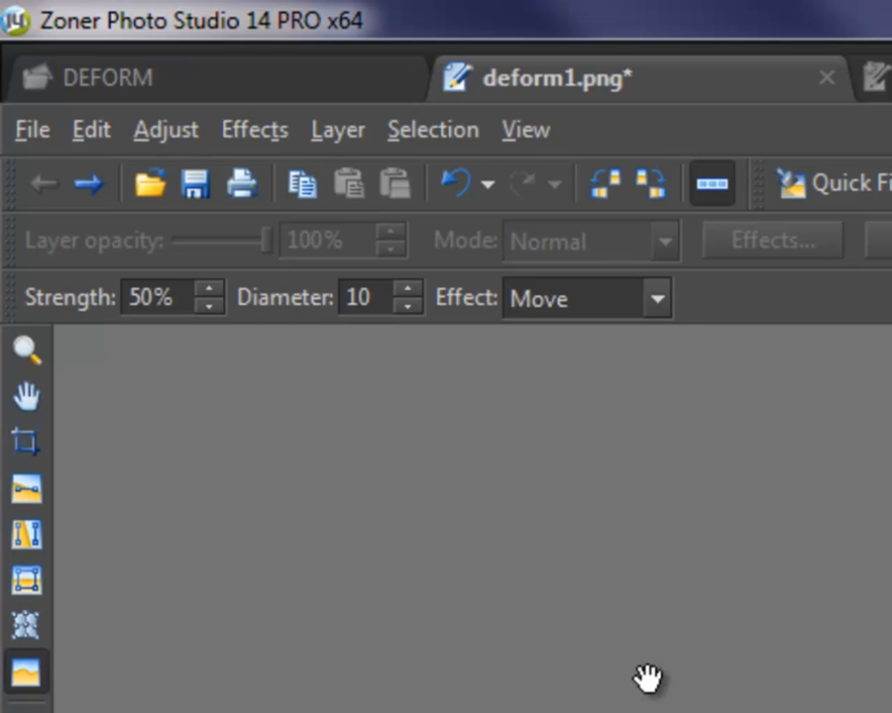
# Lift both corners of the mouth slightly with the deform brush, working at 200% magnification.
pyautogui.click(26, 349)
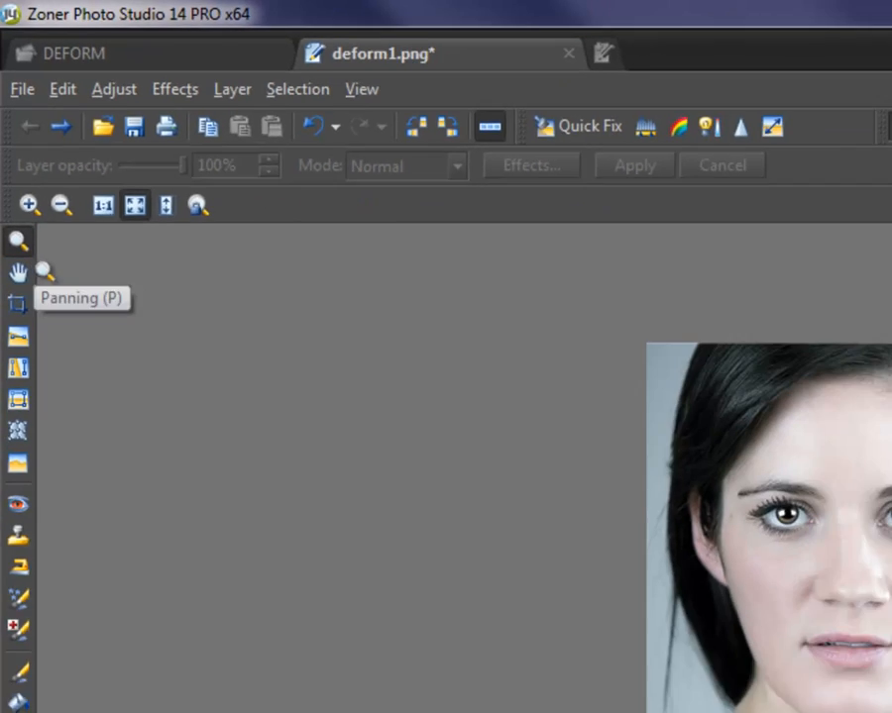
pyautogui.click(38, 300)
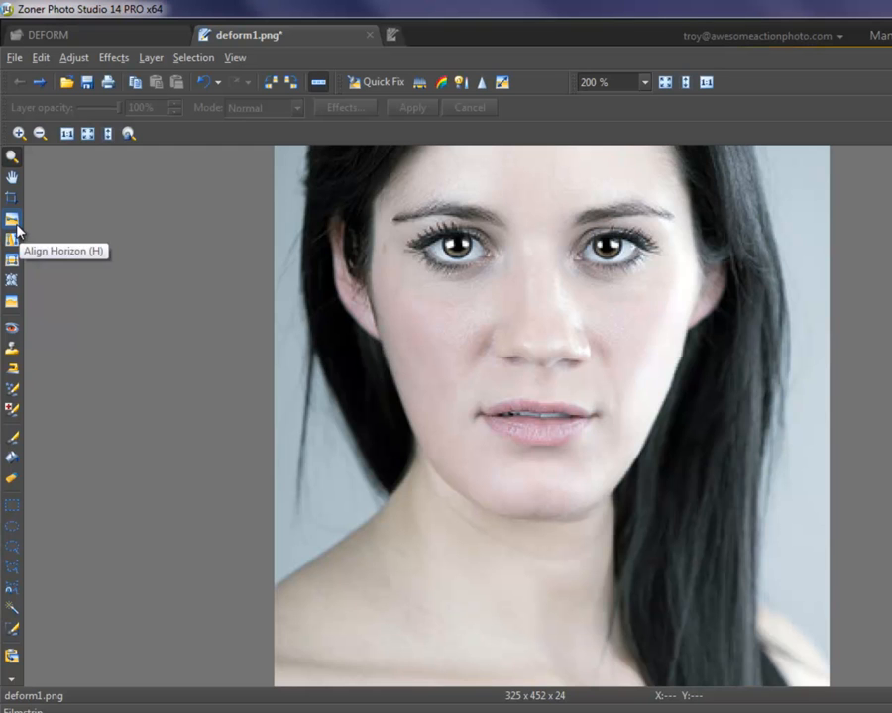
pyautogui.click(10, 303)
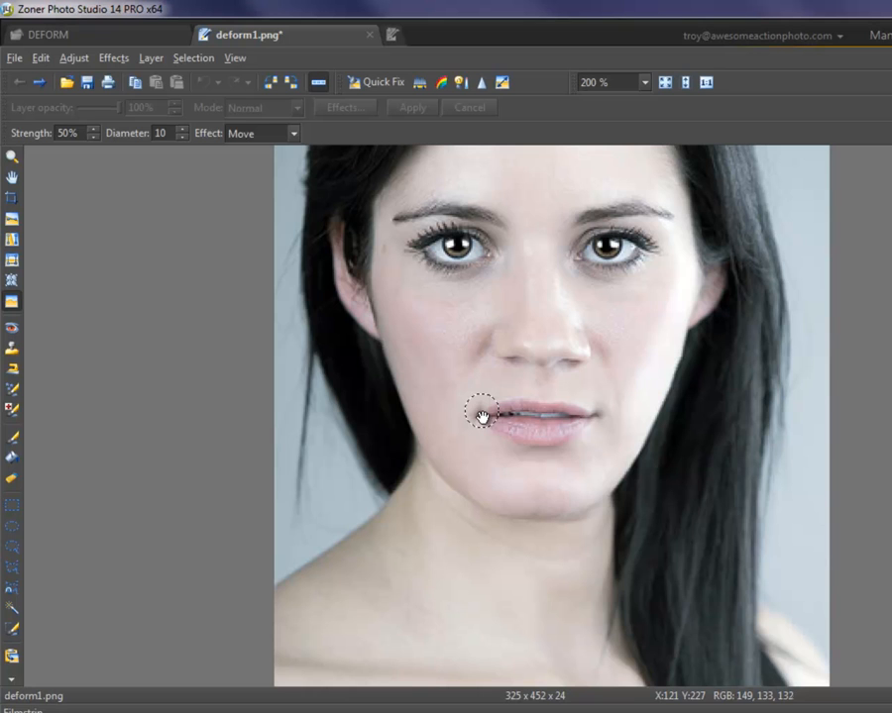
pyautogui.moveTo(480, 406); pyautogui.dragTo(479, 404)
pyautogui.moveTo(594, 412); pyautogui.dragTo(593, 410)
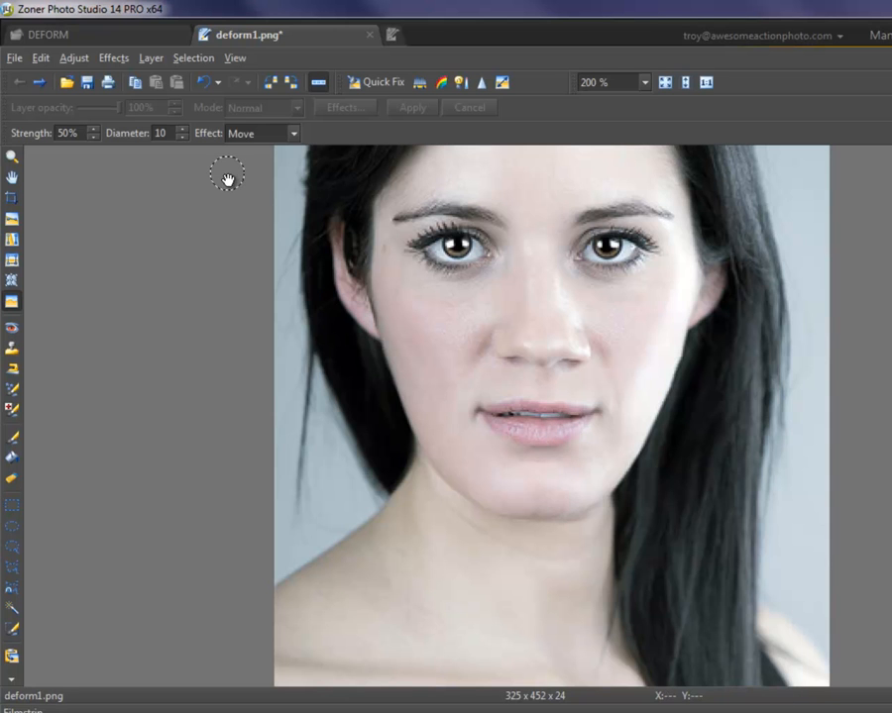
# Compare the mouth before and after by undoing and redoing the last deformation, and view the whole portrait at 100%.
pyautogui.click(205, 85)
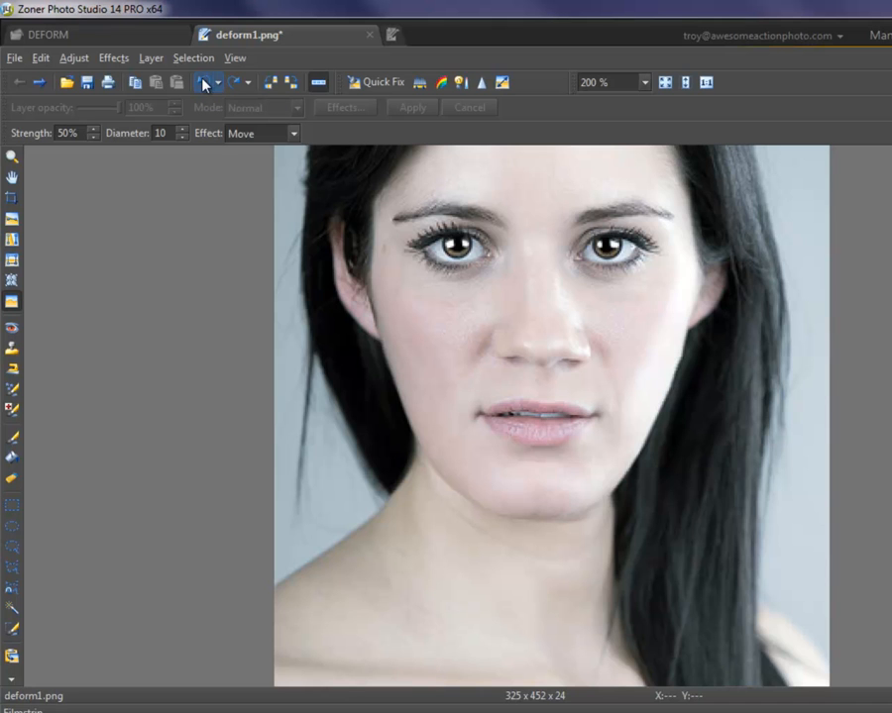
pyautogui.click(235, 85)
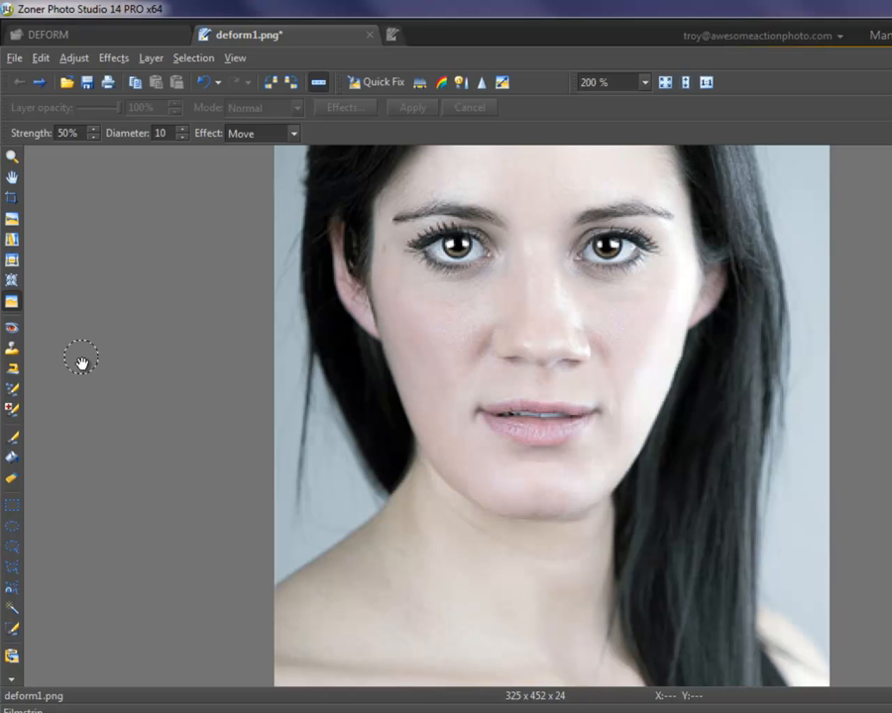
pyautogui.click(12, 156)
pyautogui.click(40, 134)
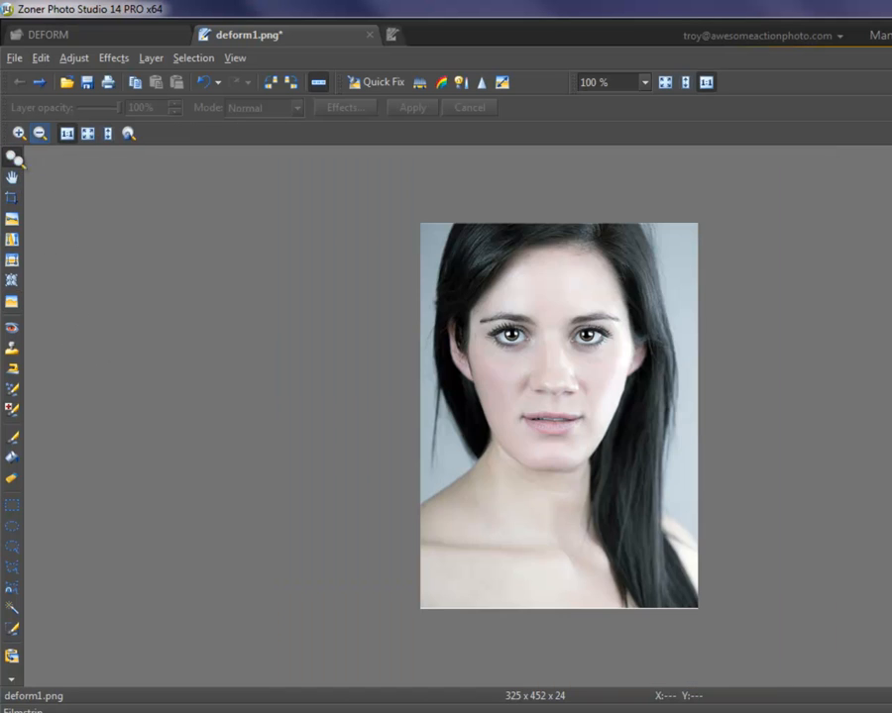
pyautogui.click(15, 179)
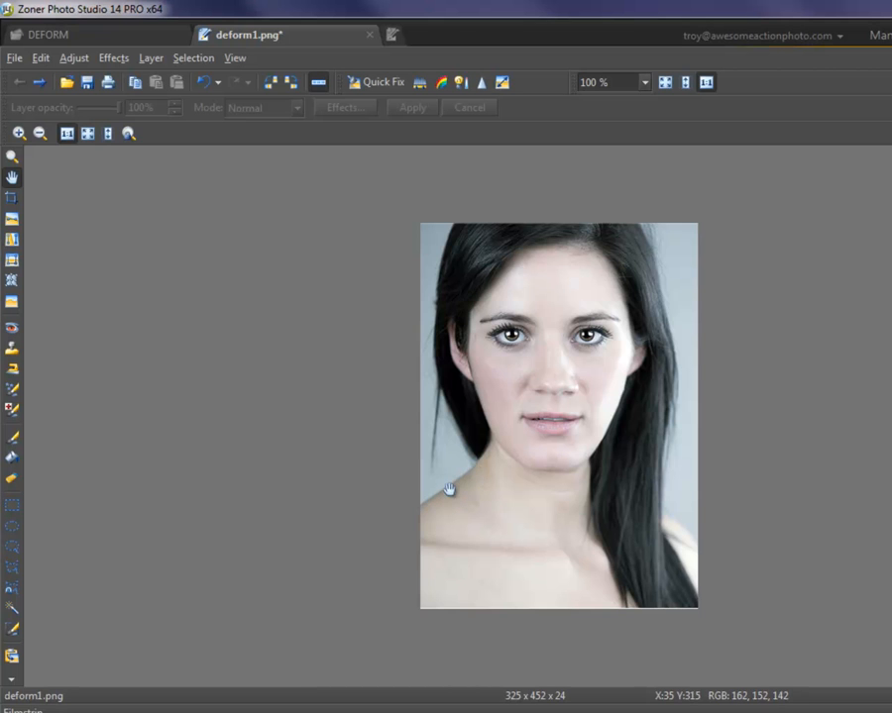
pyautogui.moveTo(437, 394); pyautogui.dragTo(434, 454)
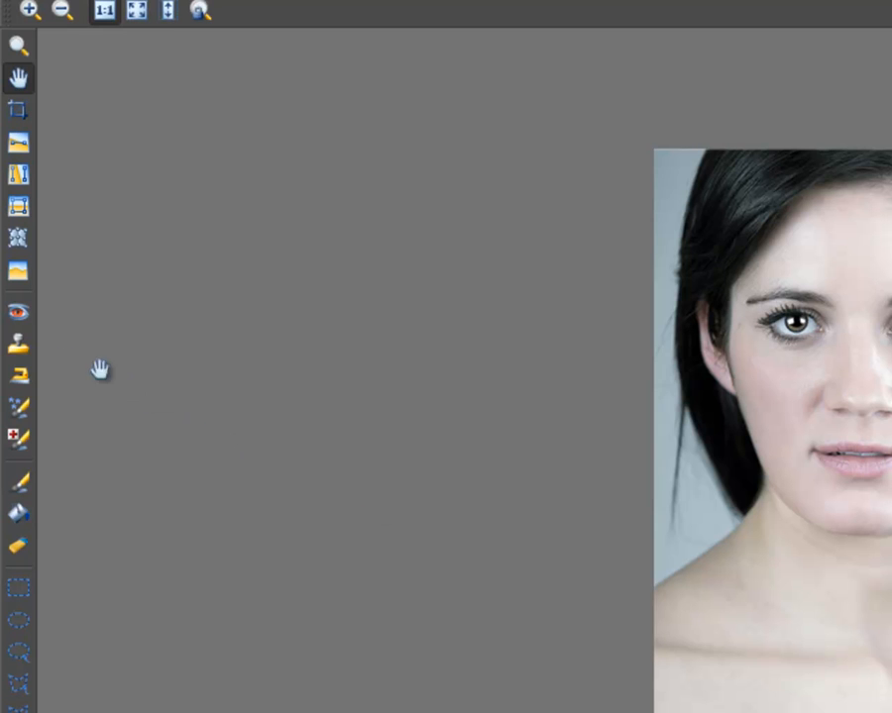
# Clone clean grey background over the stray hairs along the right side of the hair with a 15-diameter Clone Stamp.
pyautogui.click(19, 349)
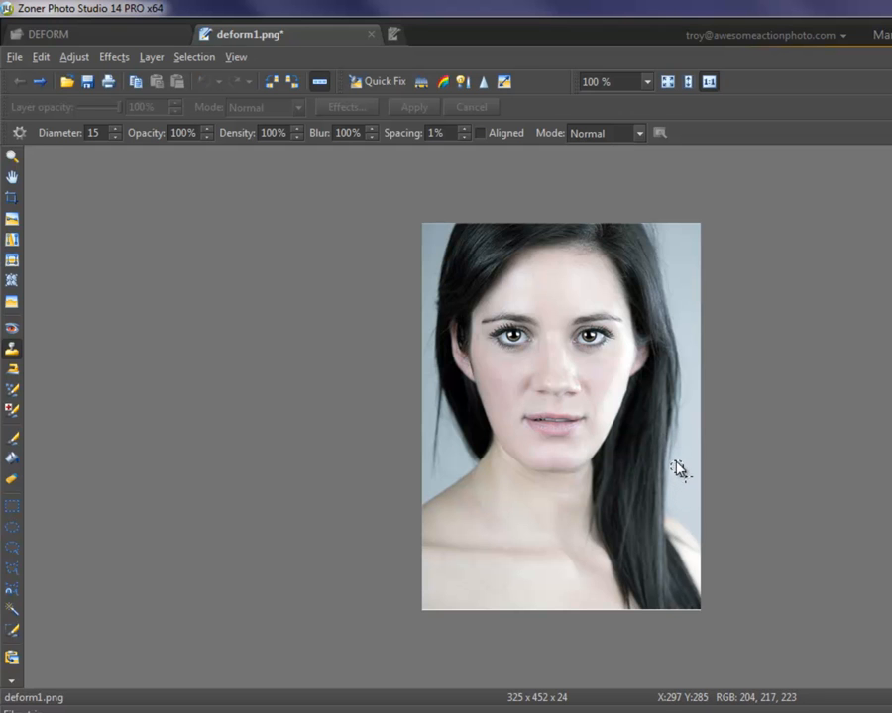
pyautogui.click(686, 405)
pyautogui.moveTo(678, 442)
pyautogui.mouseDown()
pyautogui.moveTo(691, 396)
pyautogui.moveTo(685, 401)
pyautogui.moveTo(688, 353)
pyautogui.moveTo(684, 382)
pyautogui.mouseUp()
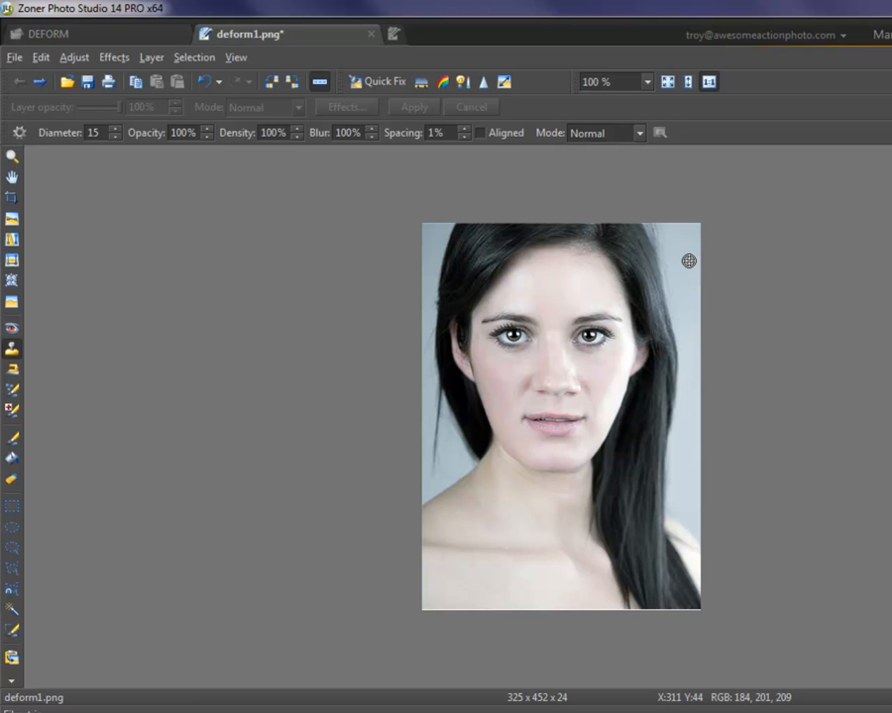
pyautogui.moveTo(674, 292); pyautogui.dragTo(671, 270)
pyautogui.moveTo(669, 255)
pyautogui.mouseDown()
pyautogui.moveTo(656, 220)
pyautogui.moveTo(668, 264)
pyautogui.moveTo(648, 221)
pyautogui.moveTo(683, 239)
pyautogui.moveTo(666, 229)
pyautogui.moveTo(679, 314)
pyautogui.mouseUp()
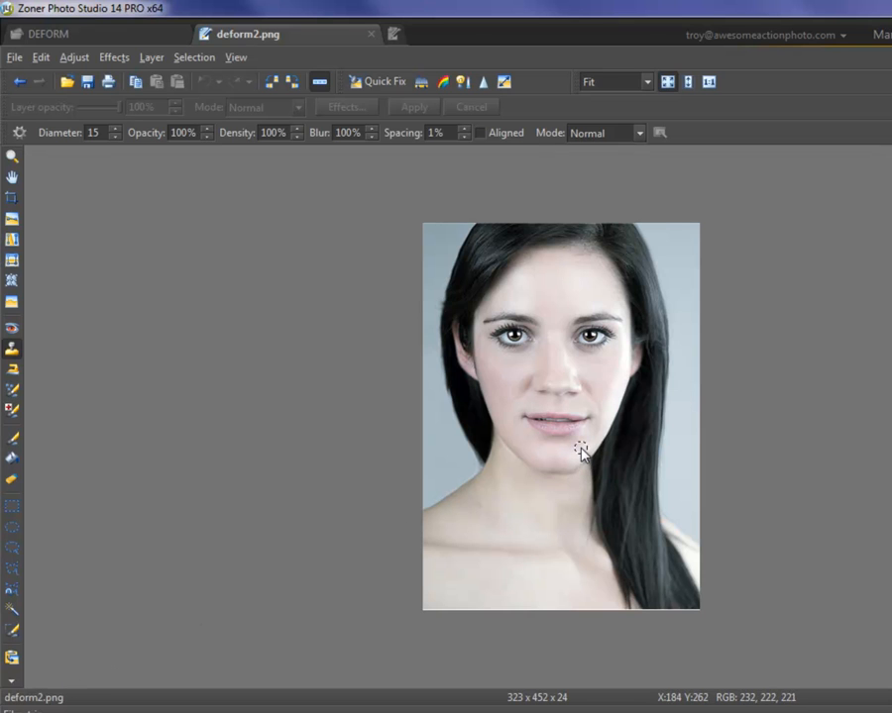
# From the Manager, view deform2.png and the previous picture in the image comparison, and close it.
pyautogui.click(12, 176)
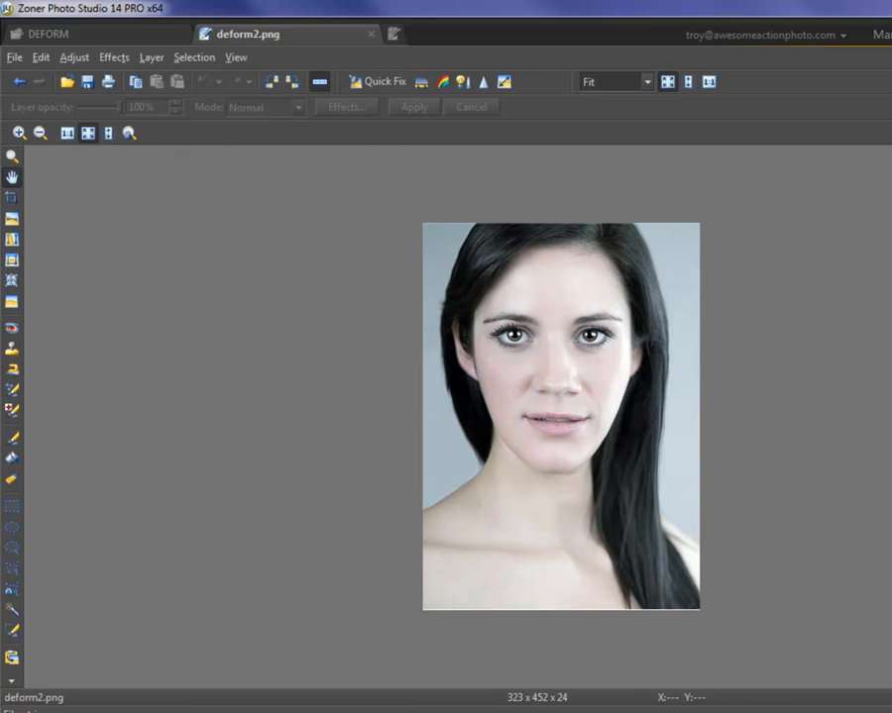
pyautogui.click(882, 35)
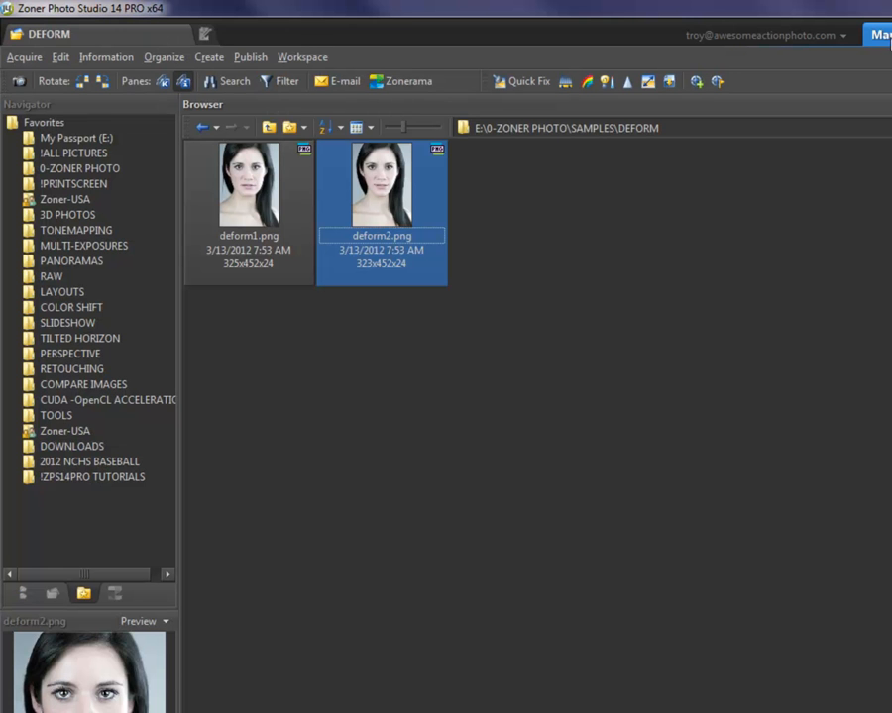
pyautogui.click(166, 58)
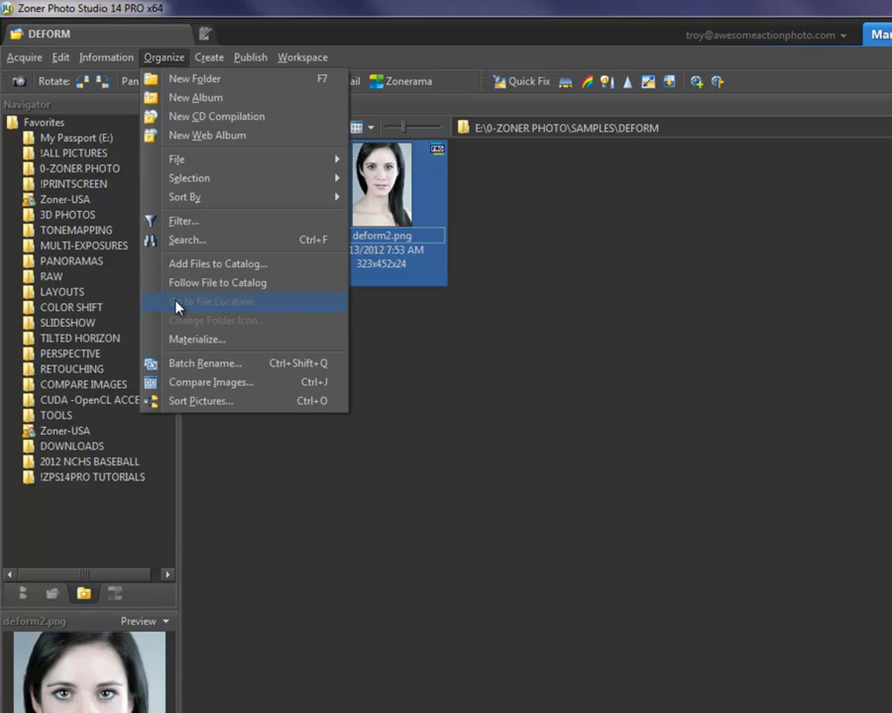
pyautogui.click(210, 385)
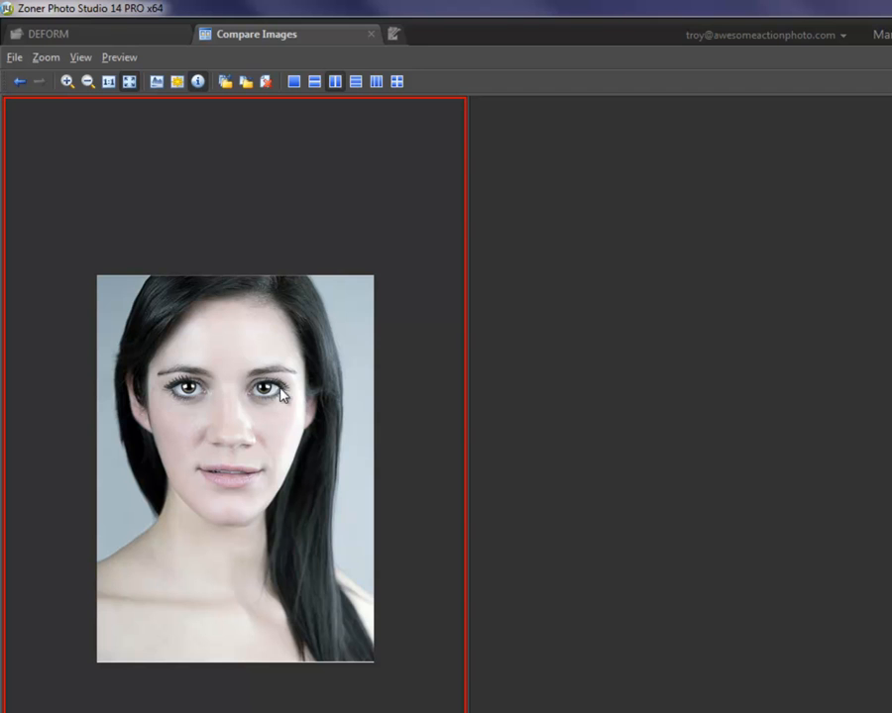
pyautogui.press('pageup')
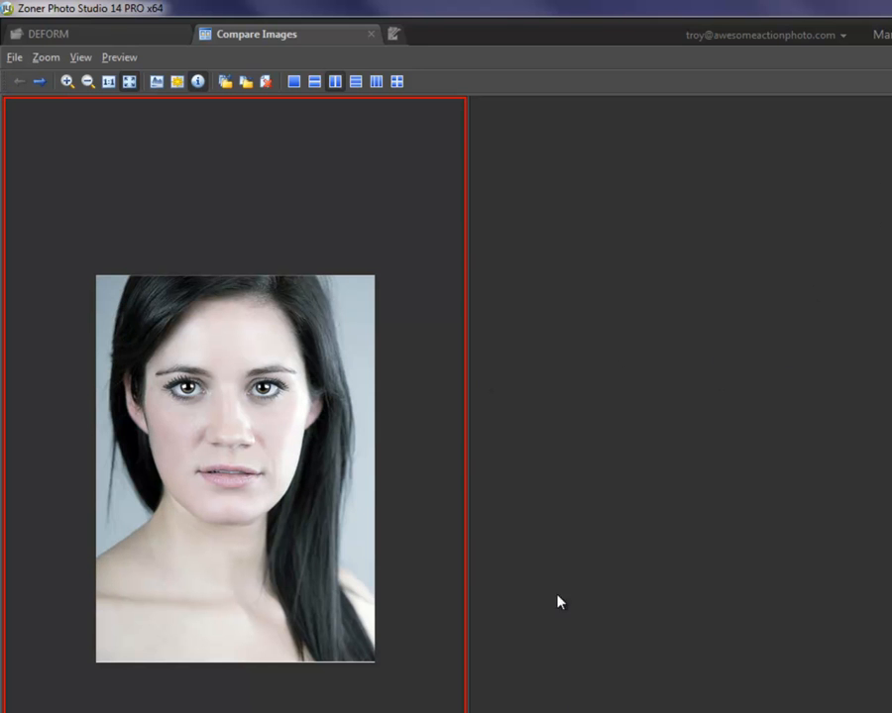
pyautogui.click(372, 34)
# Select deform1.png and deform2.png in the DEFORM folder and open them side by side in Compare Images.
pyautogui.moveTo(487, 366); pyautogui.dragTo(270, 210)
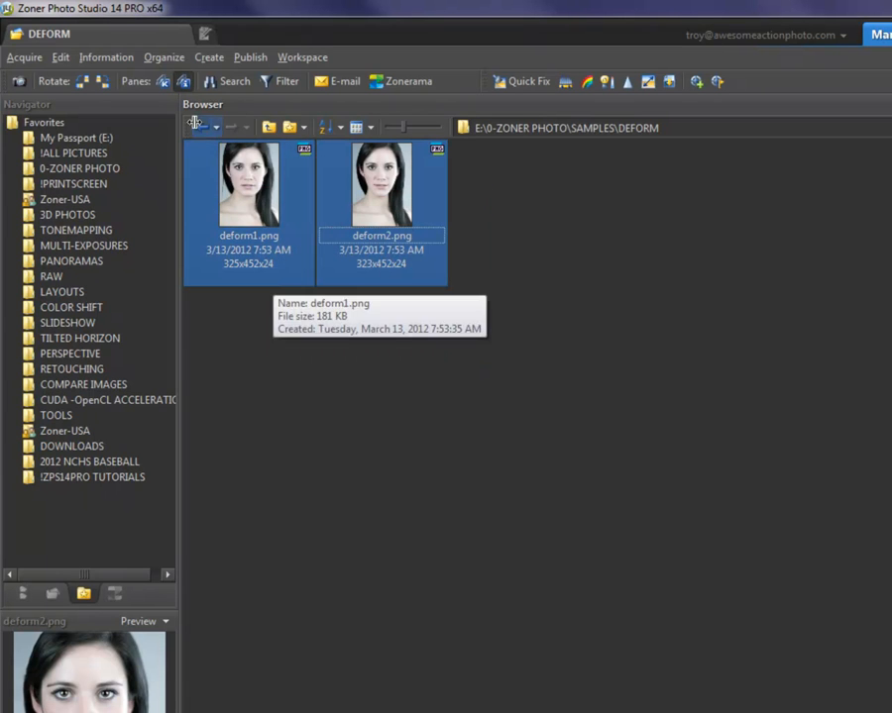
pyautogui.click(162, 57)
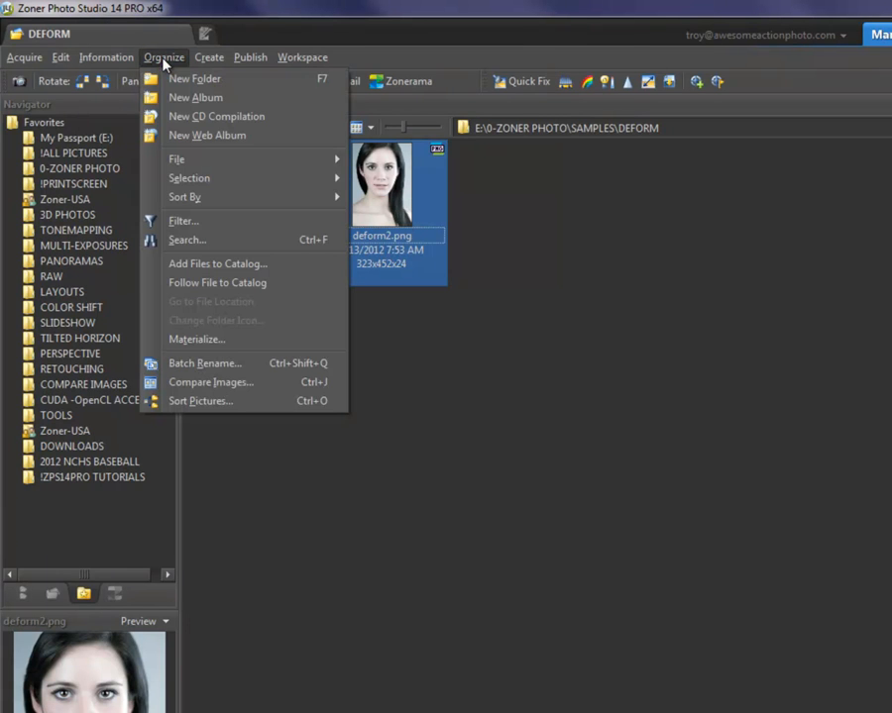
pyautogui.click(204, 387)
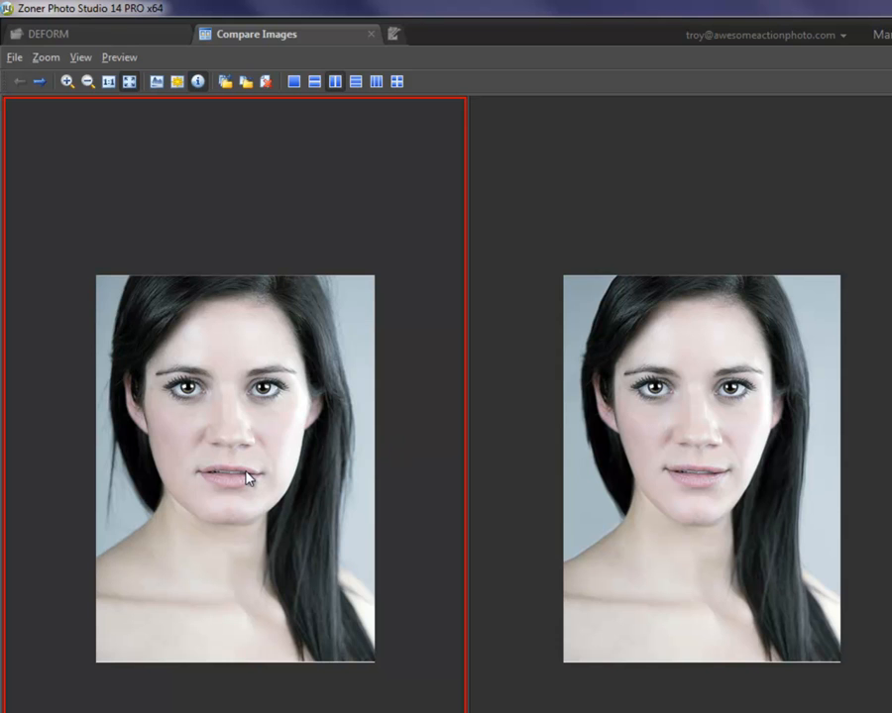
# Examine the face outline and the hair on both sides of the head in both enlarged pictures.
pyautogui.click(692, 428)
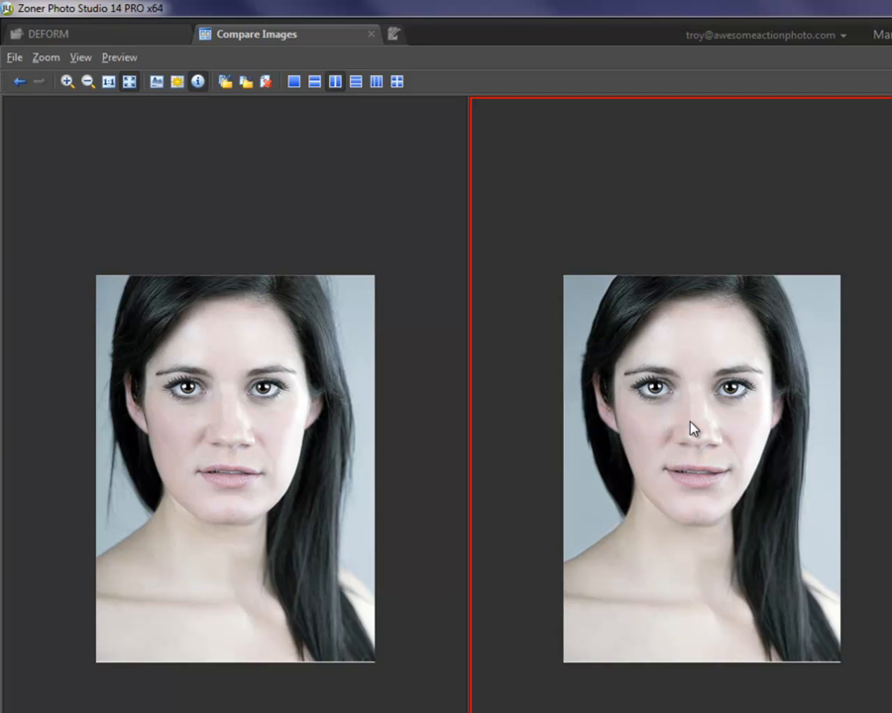
pyautogui.scroll(2, 692, 428)
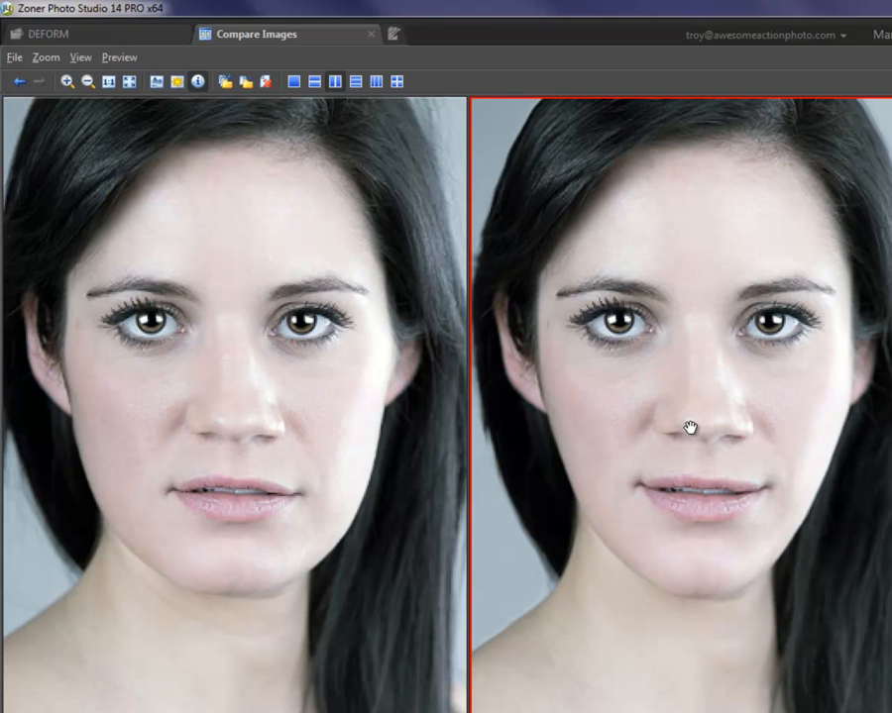
pyautogui.scroll(-2, 684, 428)
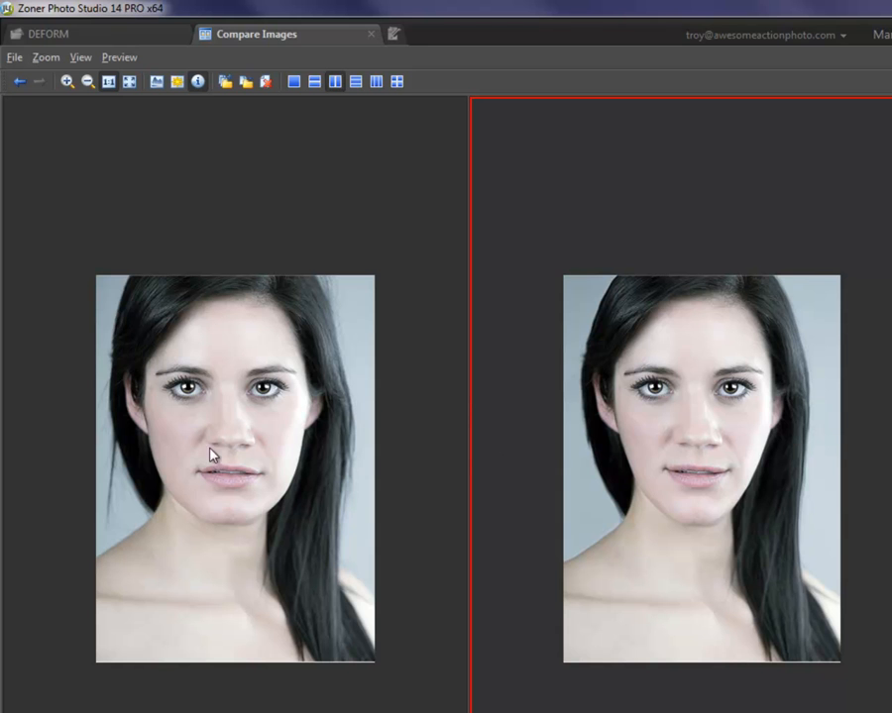
pyautogui.click(66, 81)
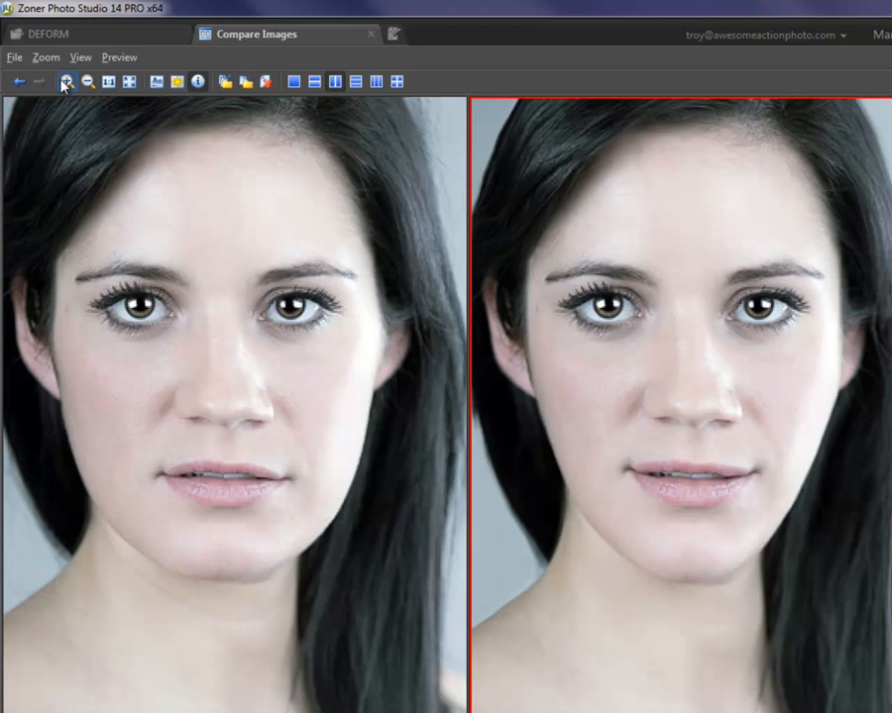
pyautogui.moveTo(354, 406); pyautogui.dragTo(455, 448)
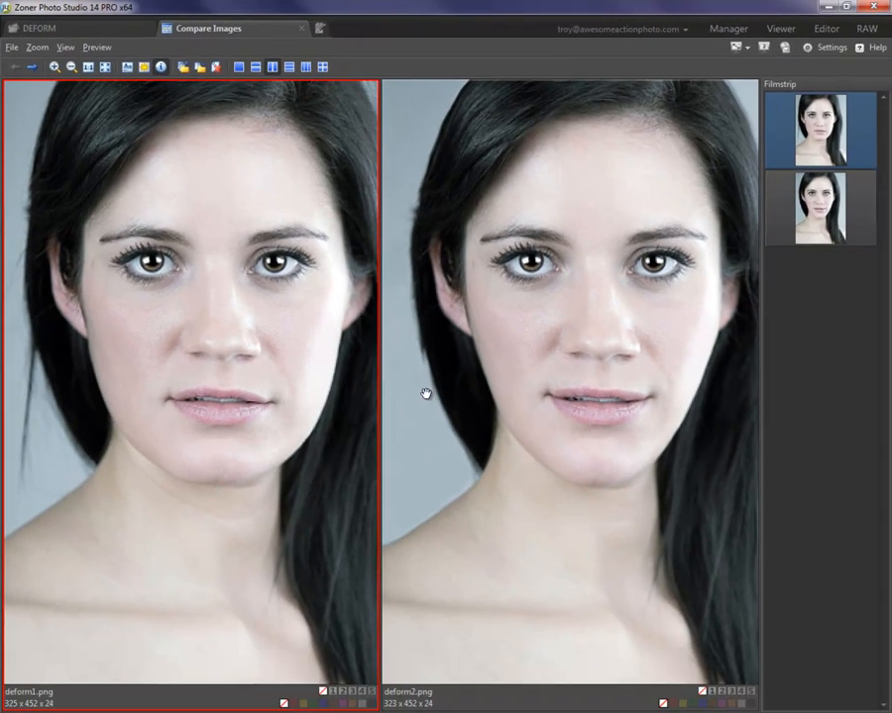
pyautogui.moveTo(480, 188); pyautogui.dragTo(321, 321)
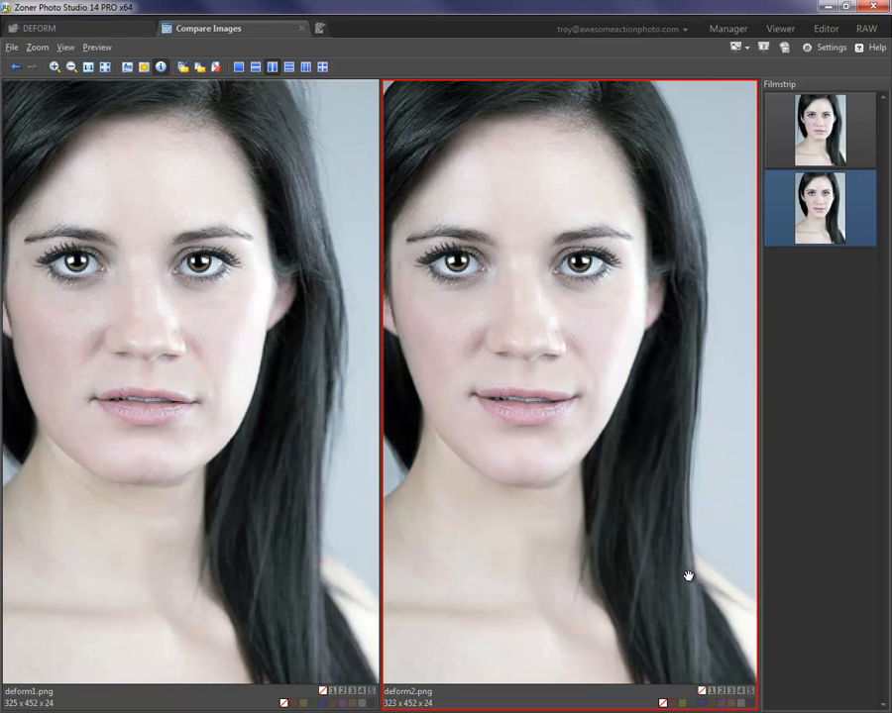
pyautogui.moveTo(189, 458); pyautogui.dragTo(232, 471)
pyautogui.moveTo(599, 411); pyautogui.dragTo(579, 411)
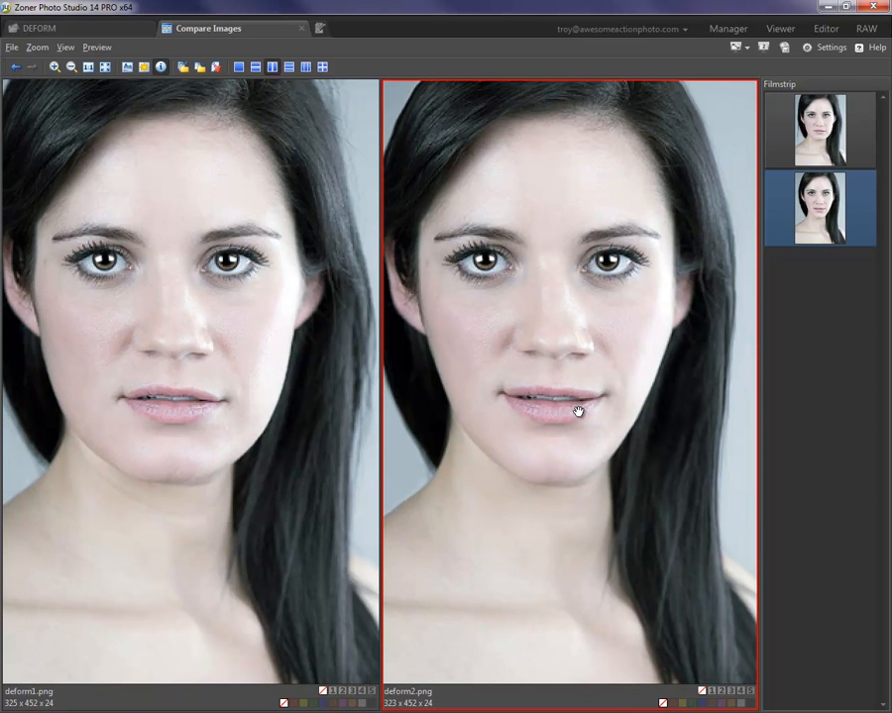
# Compare the nose and mouth of both pictures up close, and return to the whole portraits at actual size.
pyautogui.click(57, 66)
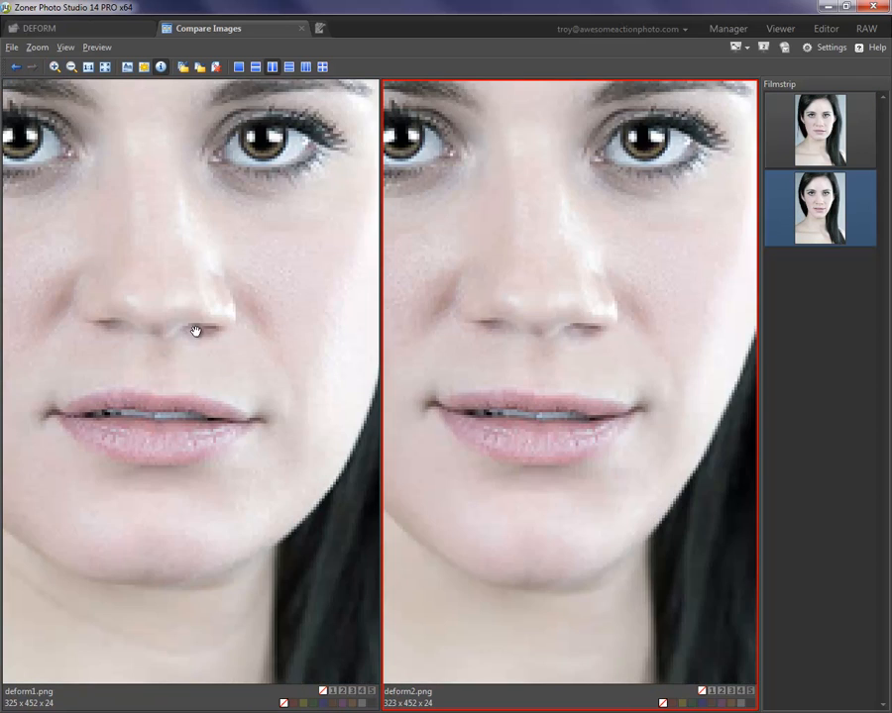
pyautogui.click(71, 66)
pyautogui.click(71, 67)
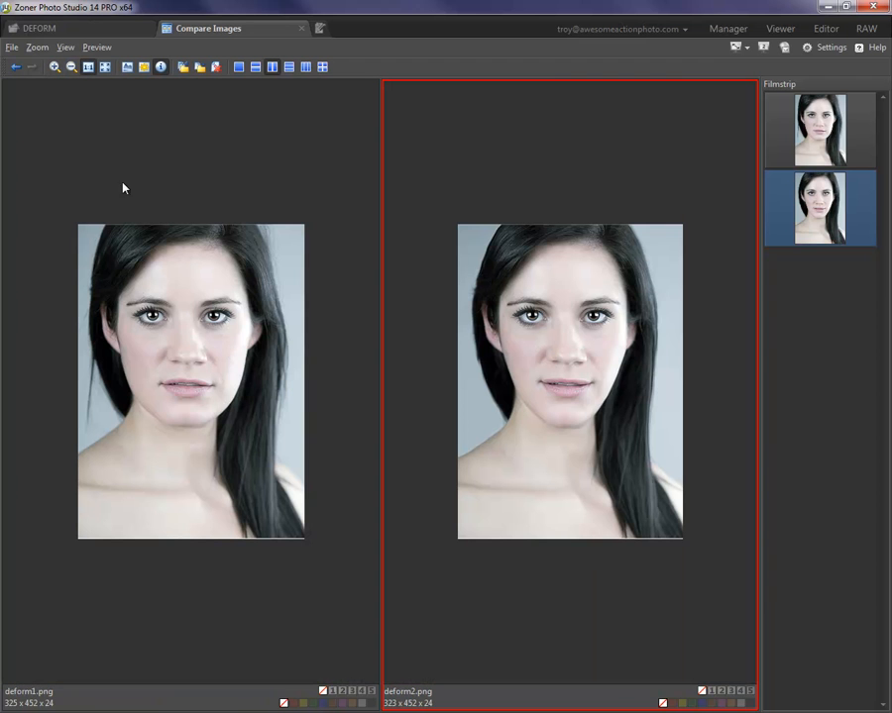